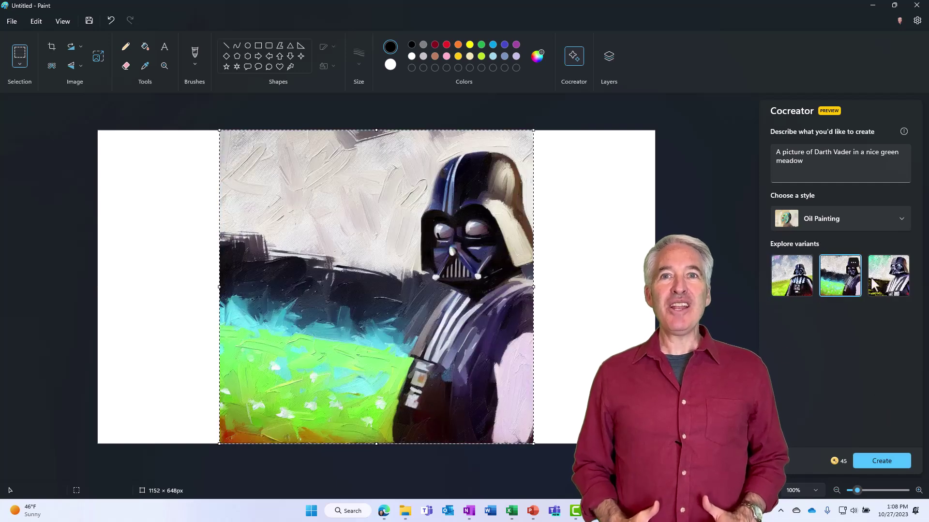
Preview the third Vader variant, return to the second, and crop the canvas to it
{"action": "left_click", "coordinate": [874, 286]}
{"action": "left_click", "coordinate": [832, 281]}
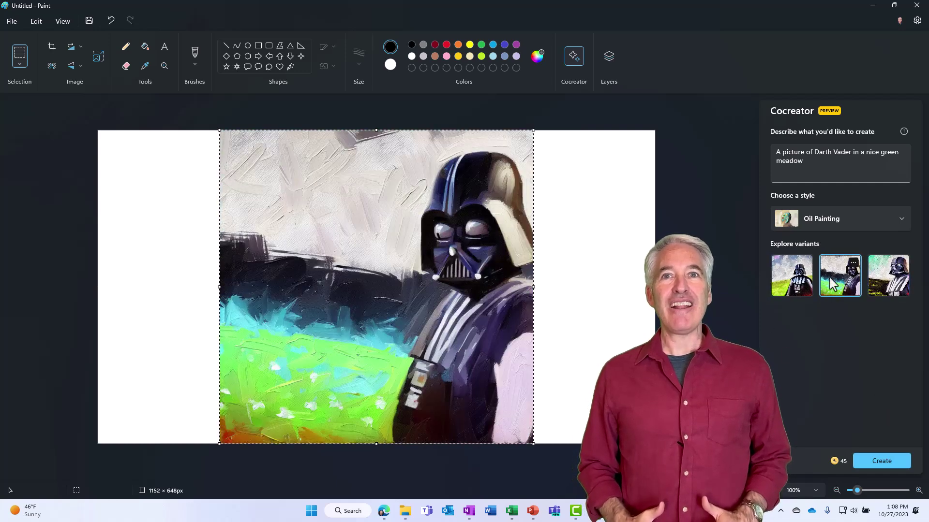
{"action": "left_click", "coordinate": [51, 50]}
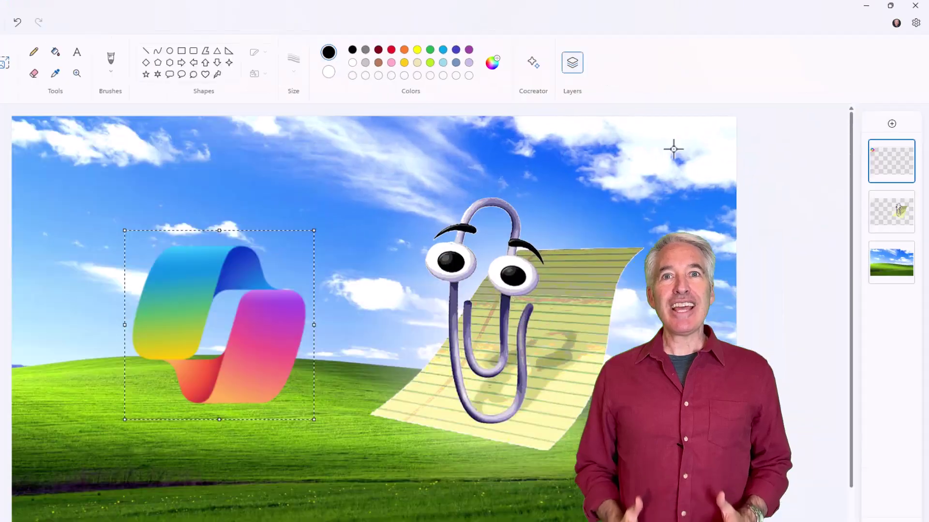
Show the hidden Clippy and background layers again and move one layer down the stack
{"action": "left_click", "coordinate": [903, 274]}
{"action": "left_click", "coordinate": [903, 218]}
{"action": "left_click", "coordinate": [903, 218]}
{"action": "left_click", "coordinate": [903, 274]}
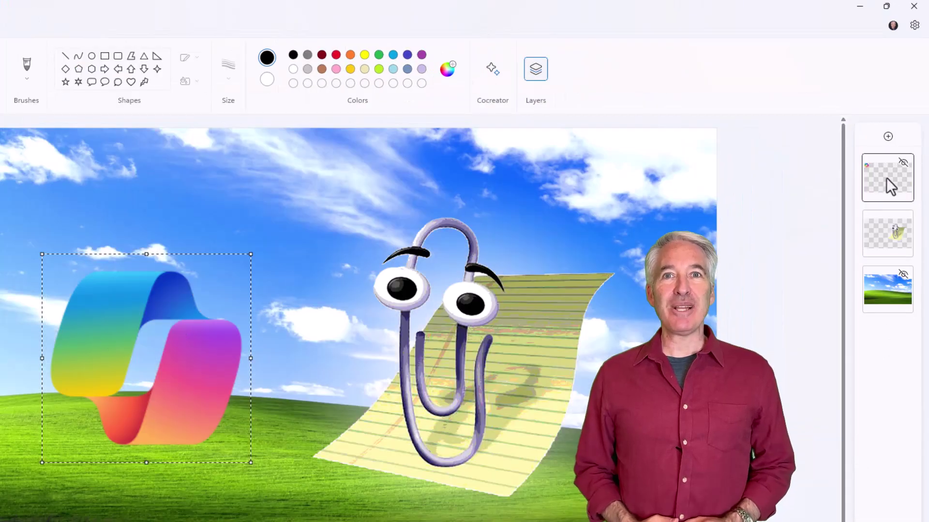
{"action": "right_click", "coordinate": [875, 234]}
{"action": "left_click", "coordinate": [790, 322]}
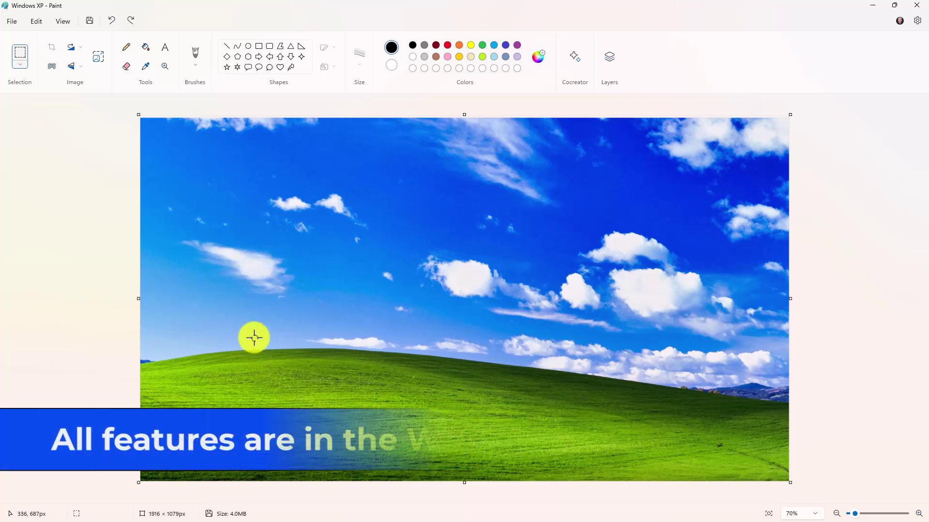
Paste the Darth Vader image, move it to the lower-left hill, and remove its background
{"action": "key", "text": "ctrl+v"}
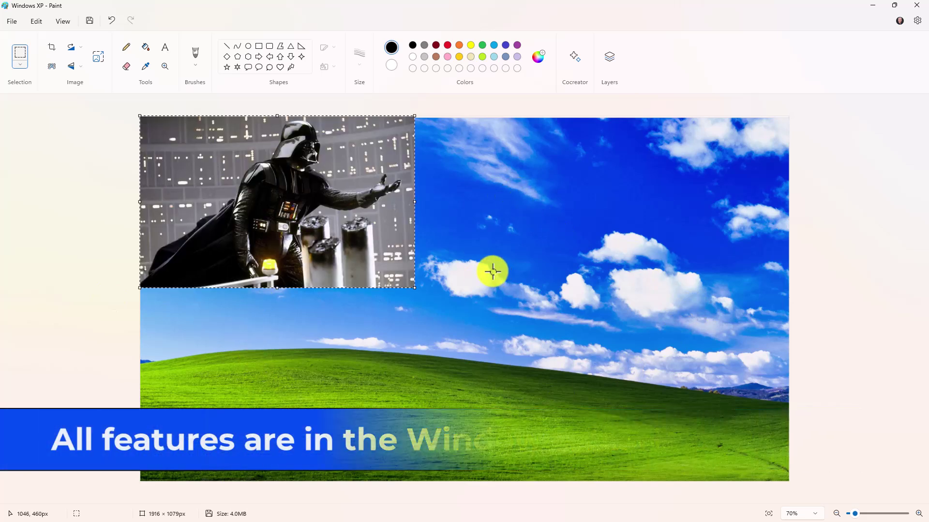
{"action": "left_click_drag", "start_coordinate": [284, 193], "coordinate": [284, 387]}
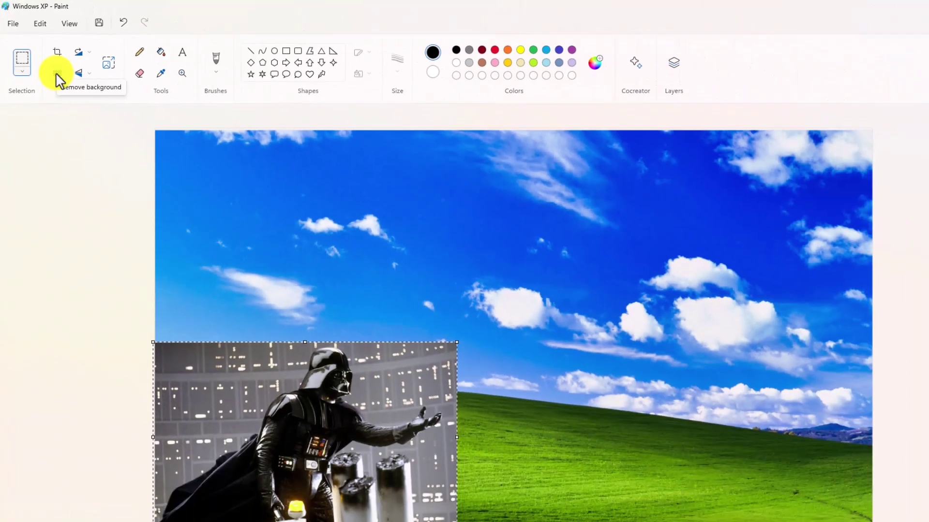
{"action": "left_click", "coordinate": [120, 154]}
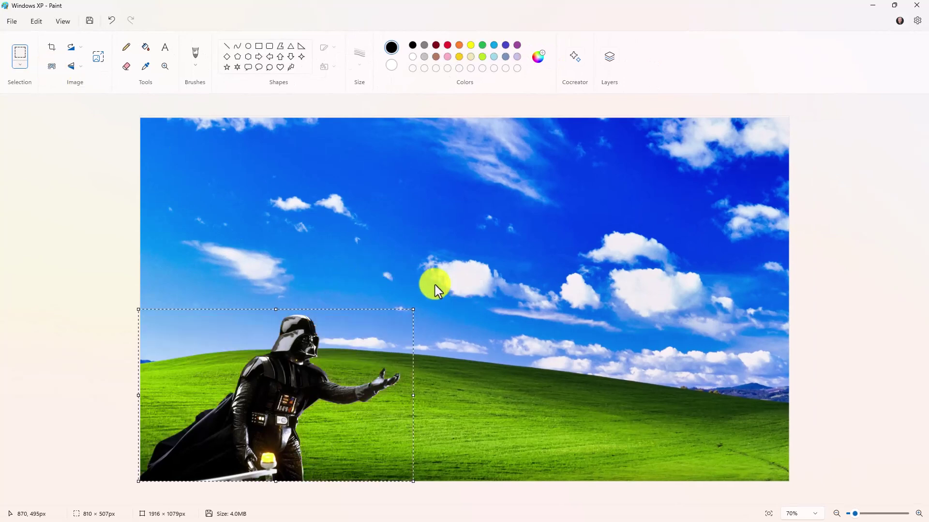
{"action": "left_click", "coordinate": [340, 204]}
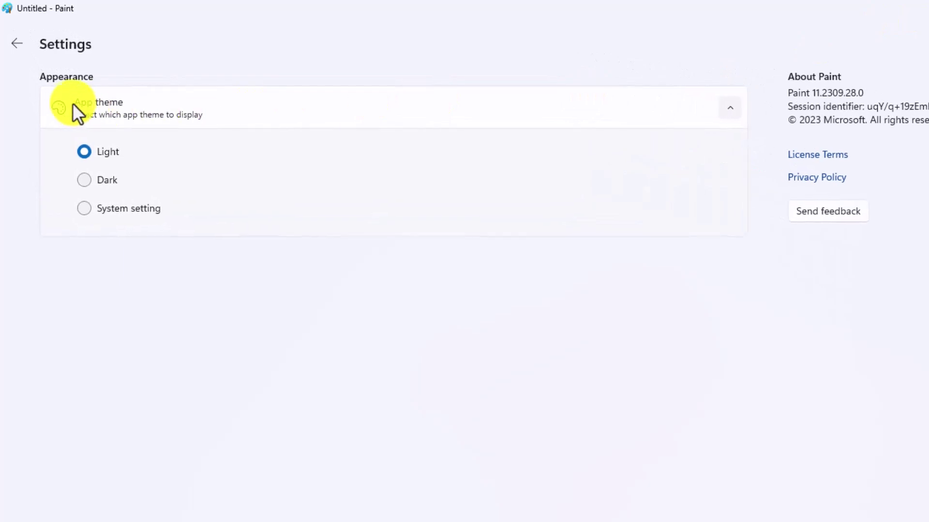
Switch Paint to the Dark app theme and return to the canvas
{"action": "left_click", "coordinate": [85, 178]}
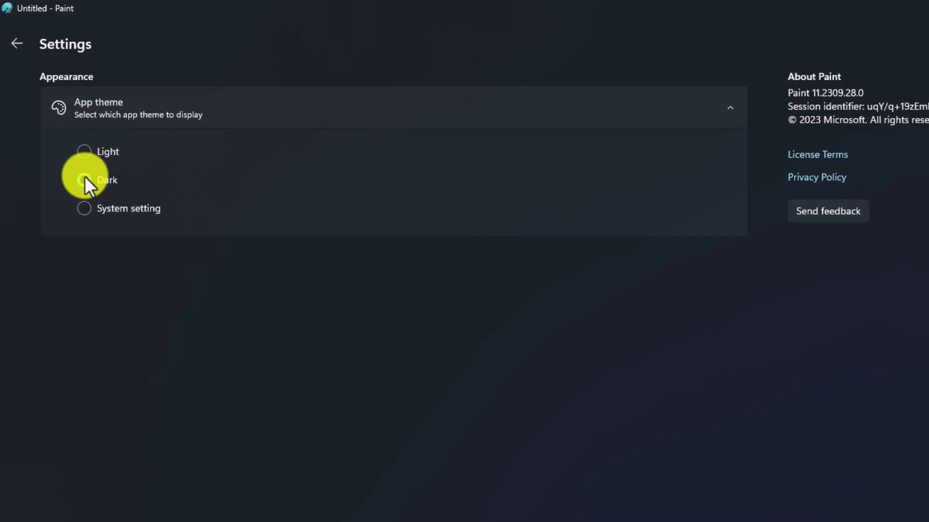
{"action": "left_click", "coordinate": [19, 46]}
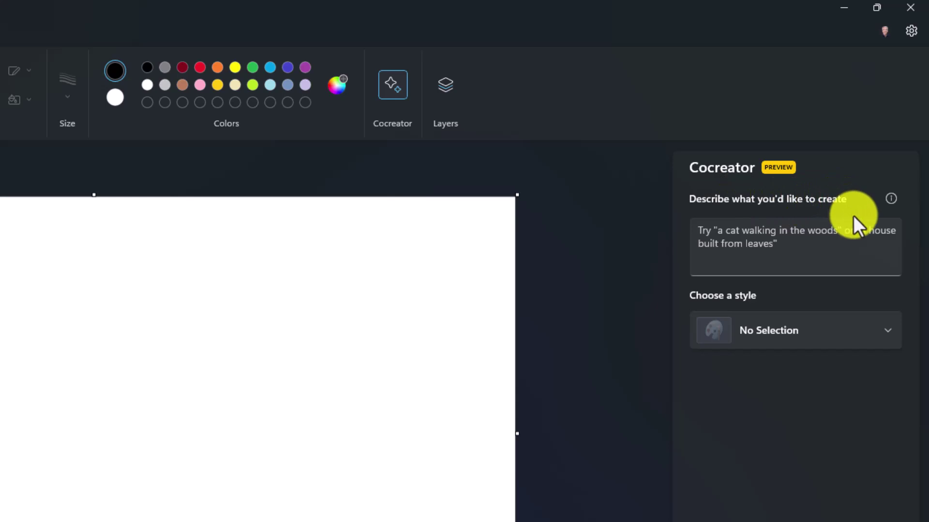
Enter the prompt 'A picture of Darth Vader in a nice green meadow' with Oil Painting style
{"action": "left_click", "coordinate": [779, 234]}
{"action": "type", "text": "A picture of Darth Vader in a nice green meadow"}
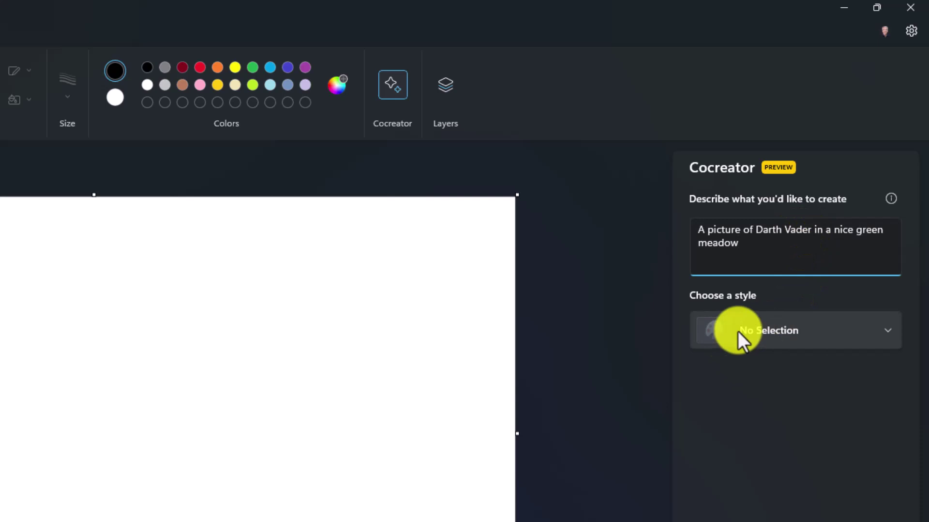
{"action": "left_click", "coordinate": [821, 322]}
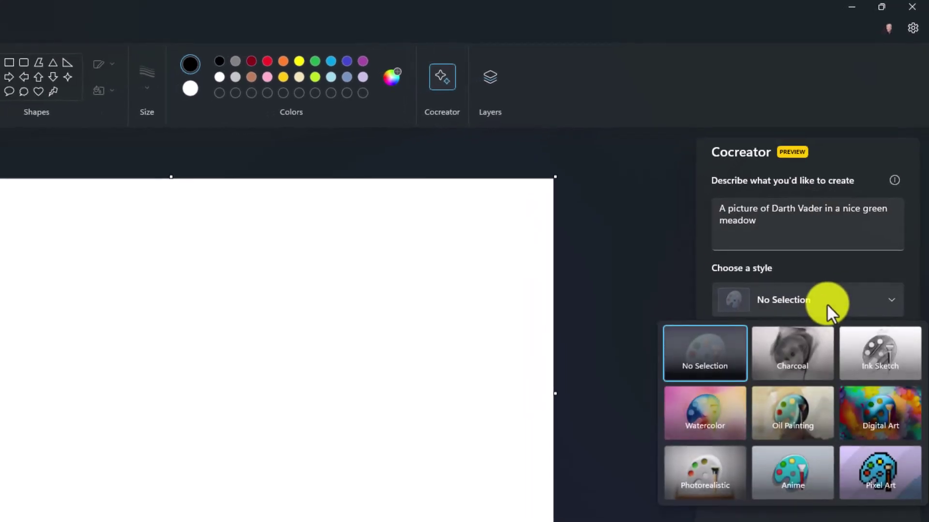
{"action": "left_click", "coordinate": [783, 413]}
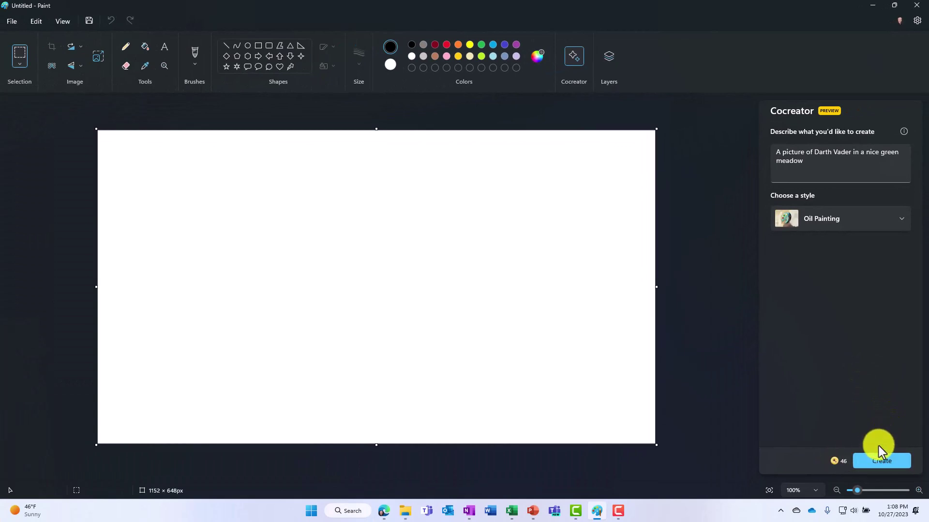
Generate the oil-painting Vader images, preview all three variants, and settle on the second
{"action": "left_click", "coordinate": [886, 460]}
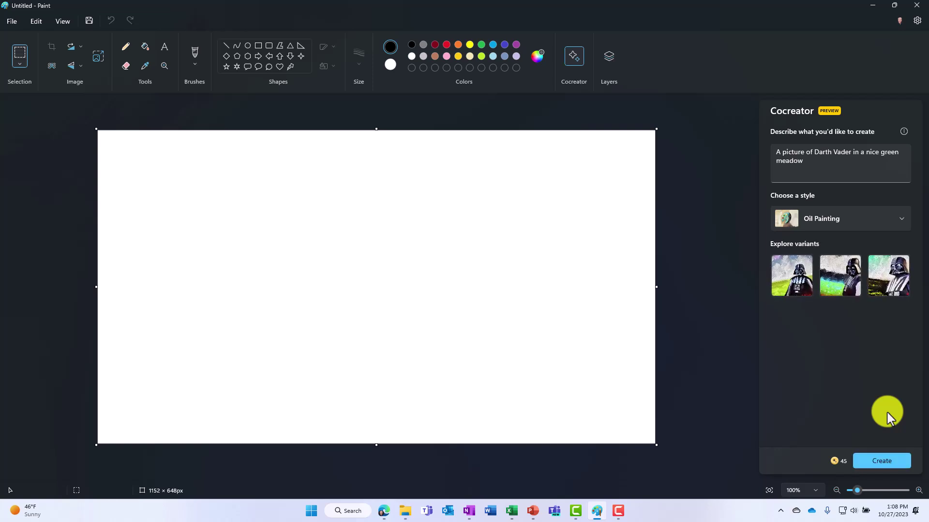
{"action": "left_click", "coordinate": [791, 283]}
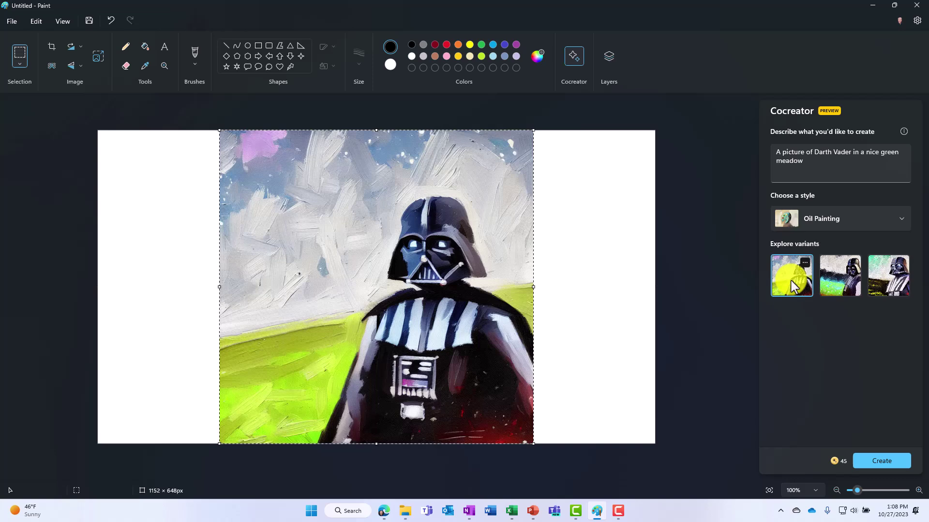
{"action": "left_click", "coordinate": [835, 278]}
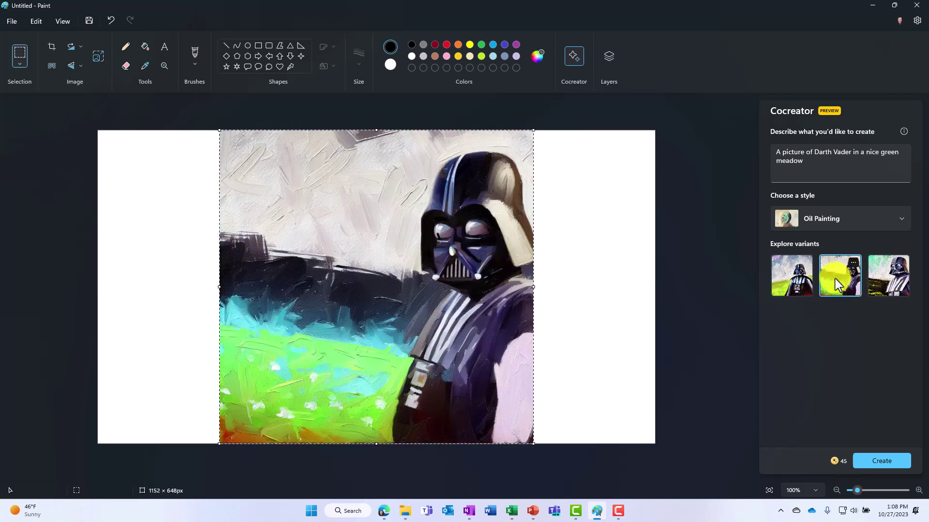
{"action": "left_click", "coordinate": [896, 285]}
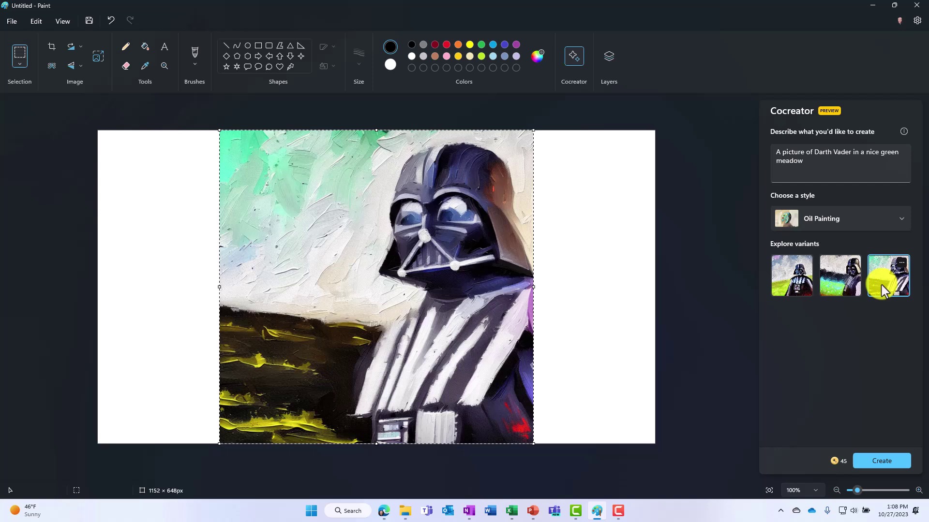
{"action": "left_click", "coordinate": [838, 279]}
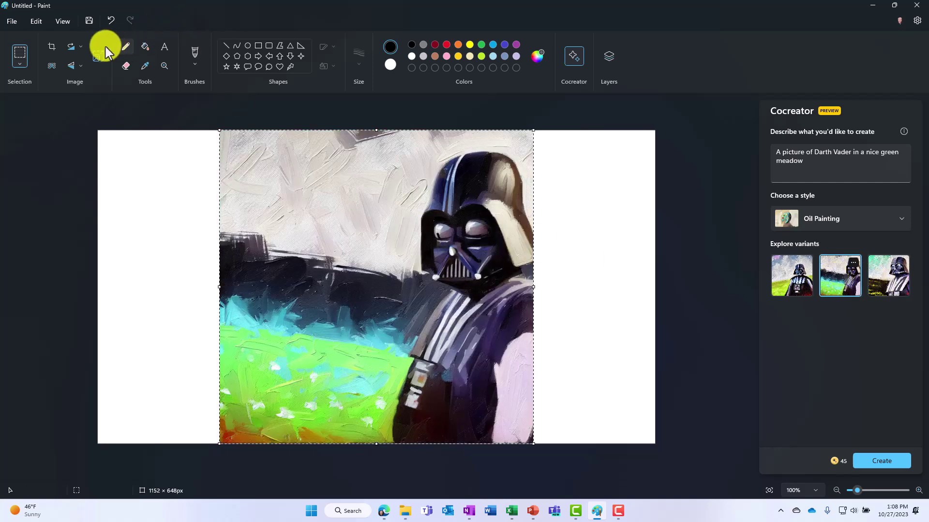
Crop the canvas to the 648×648 Vader painting and dismiss the Cocreator info tip
{"action": "left_click", "coordinate": [50, 51]}
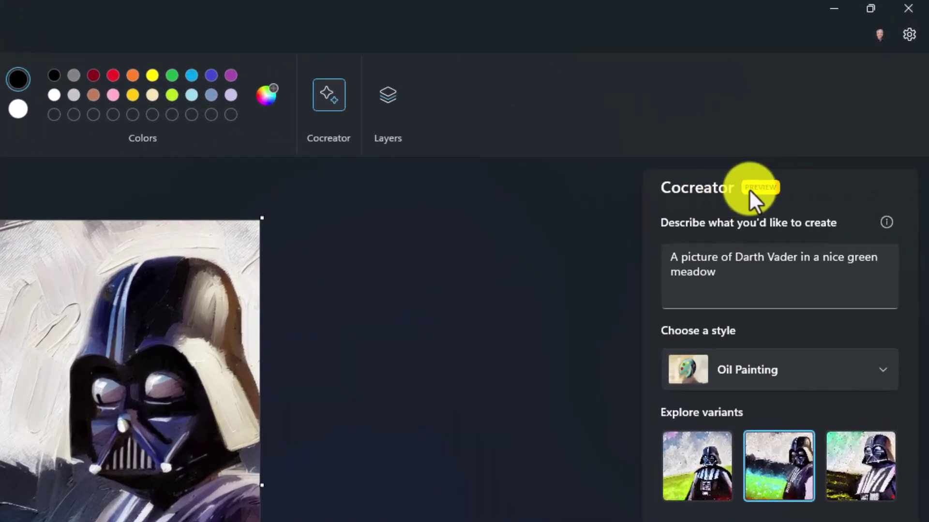
{"action": "mouse_move", "coordinate": [885, 223]}
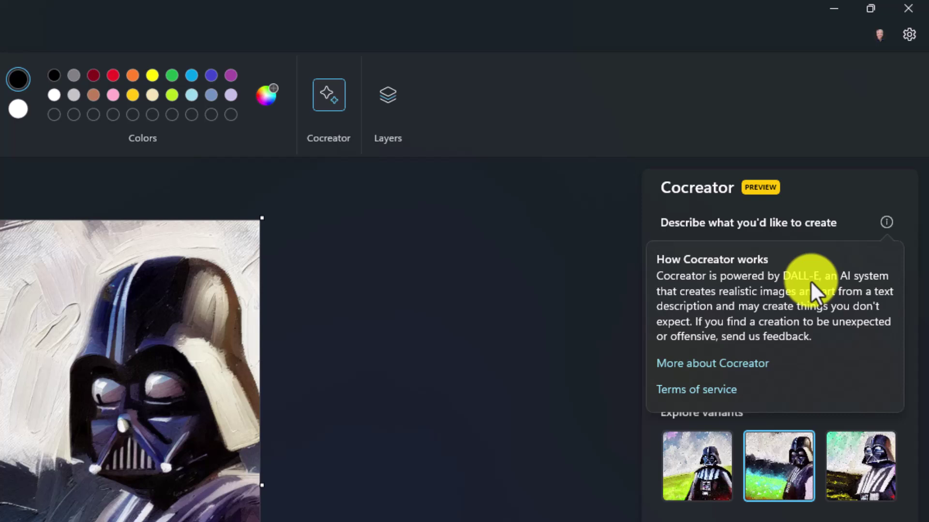
{"action": "left_click", "coordinate": [886, 222]}
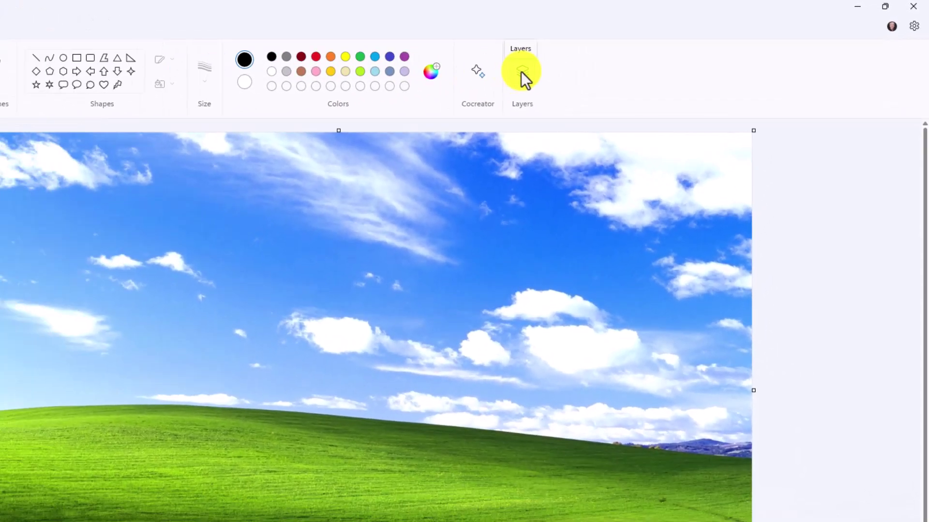
Add a new layer, paste Clippy onto it, and move it to the right side of the hills
{"action": "left_click", "coordinate": [463, 81]}
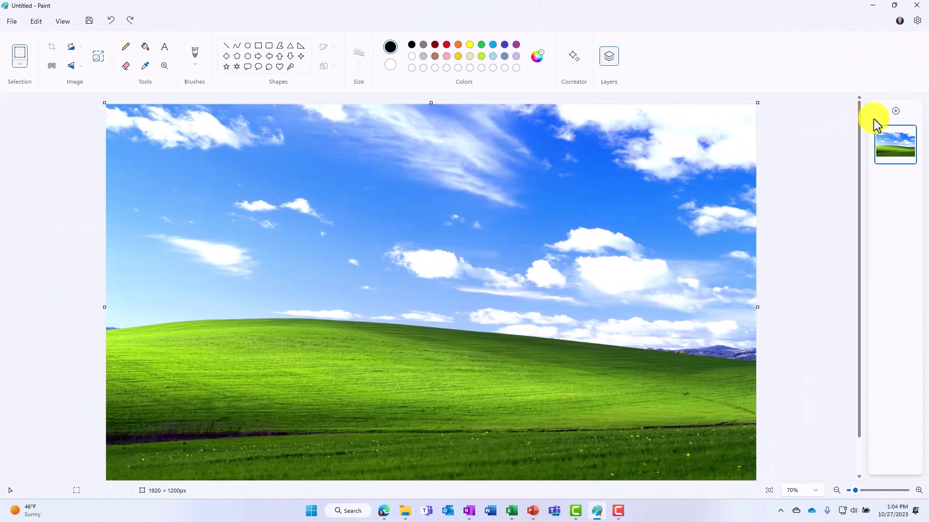
{"action": "left_click", "coordinate": [895, 112]}
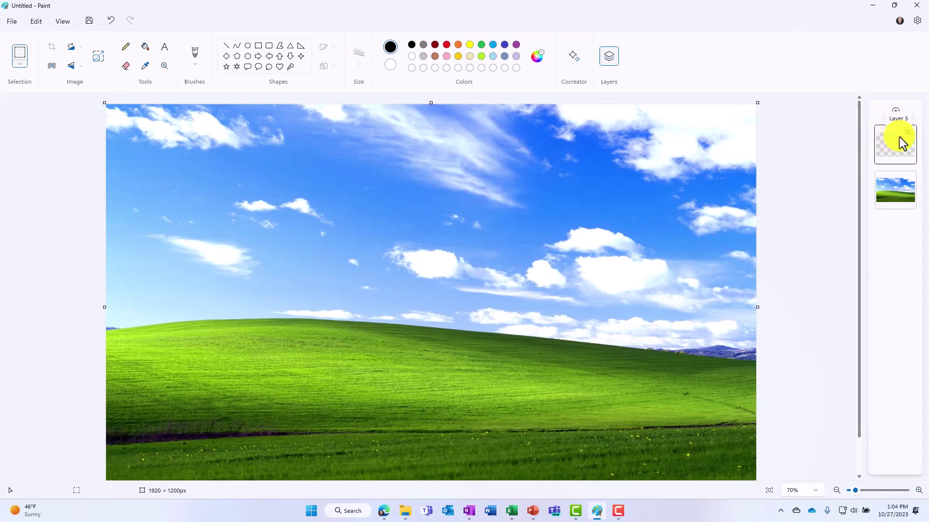
{"action": "key", "text": "ctrl+v"}
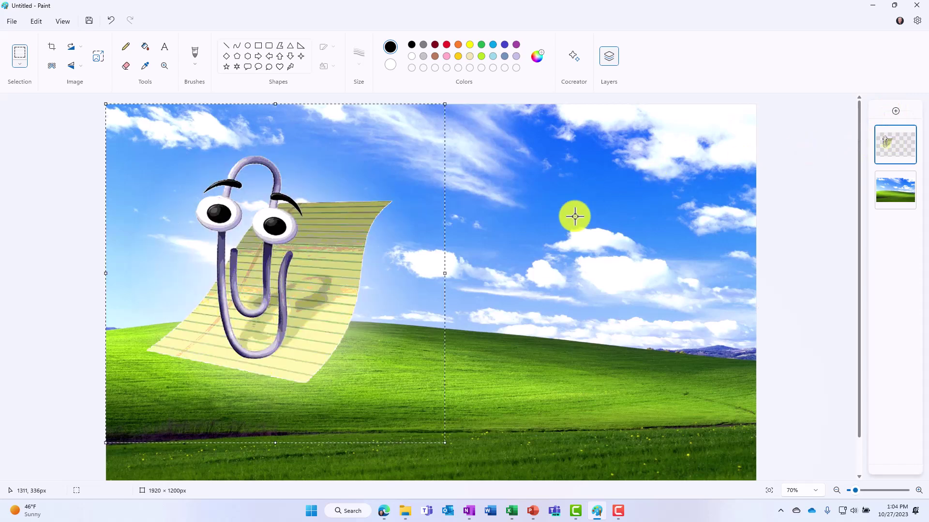
{"action": "mouse_move", "coordinate": [880, 141]}
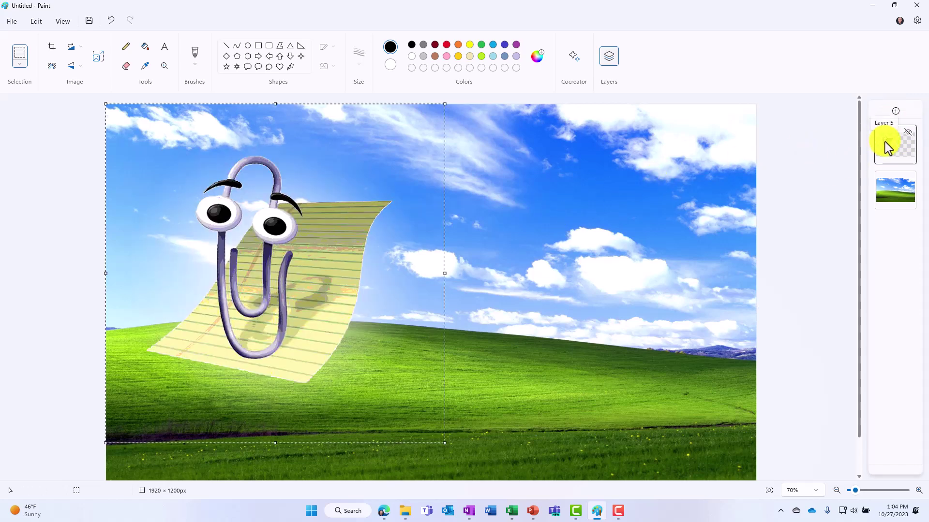
{"action": "left_click_drag", "start_coordinate": [259, 251], "coordinate": [545, 272]}
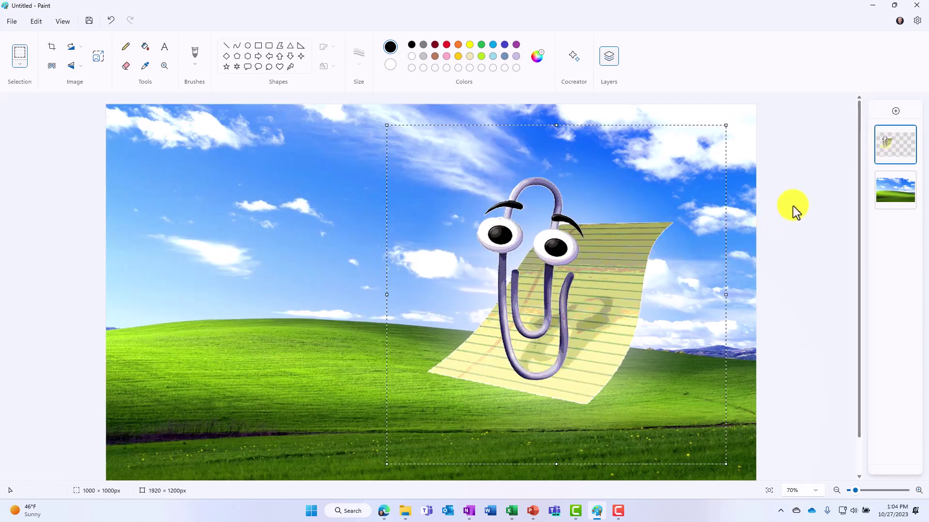
Add a third layer, paste the Copilot logo, and place it left of Clippy
{"action": "left_click", "coordinate": [896, 111]}
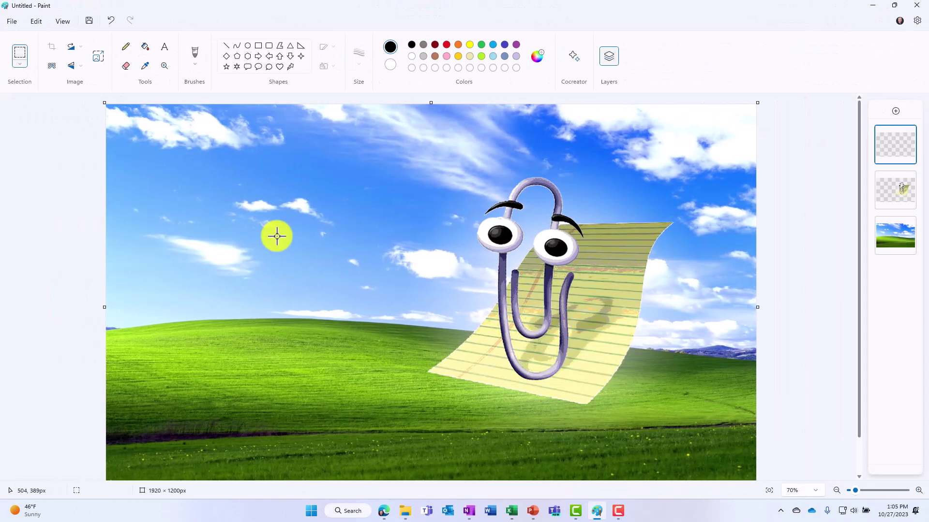
{"action": "key", "text": "ctrl+v"}
{"action": "left_click_drag", "start_coordinate": [197, 197], "coordinate": [298, 301]}
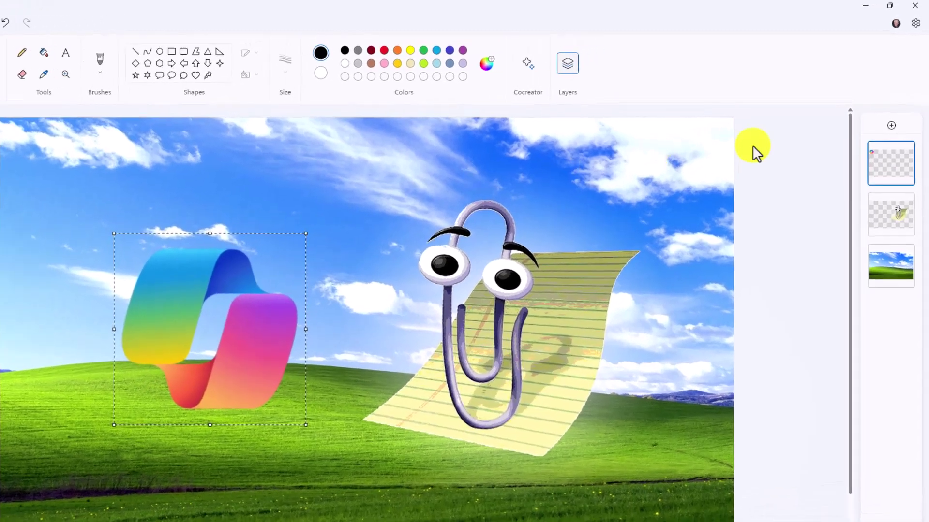
{"action": "mouse_move", "coordinate": [885, 145]}
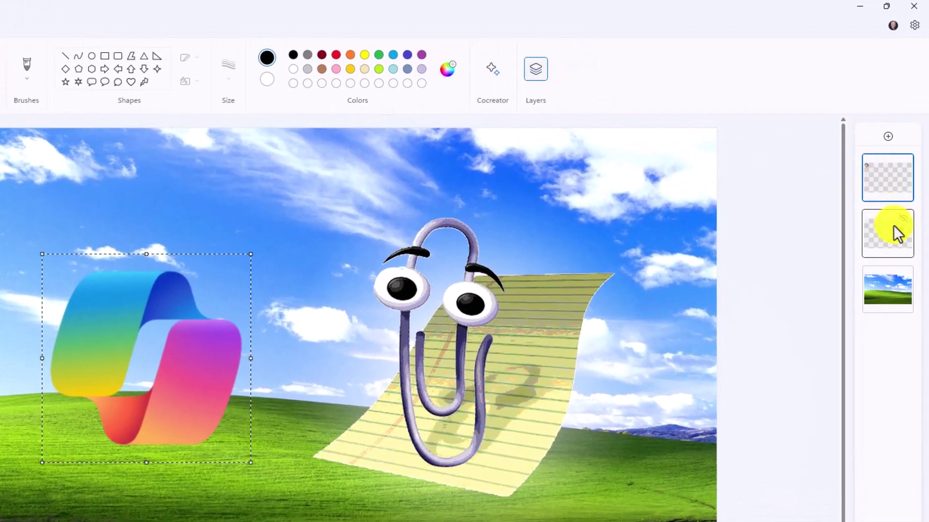
{"action": "mouse_move", "coordinate": [878, 242]}
{"action": "mouse_move", "coordinate": [888, 280]}
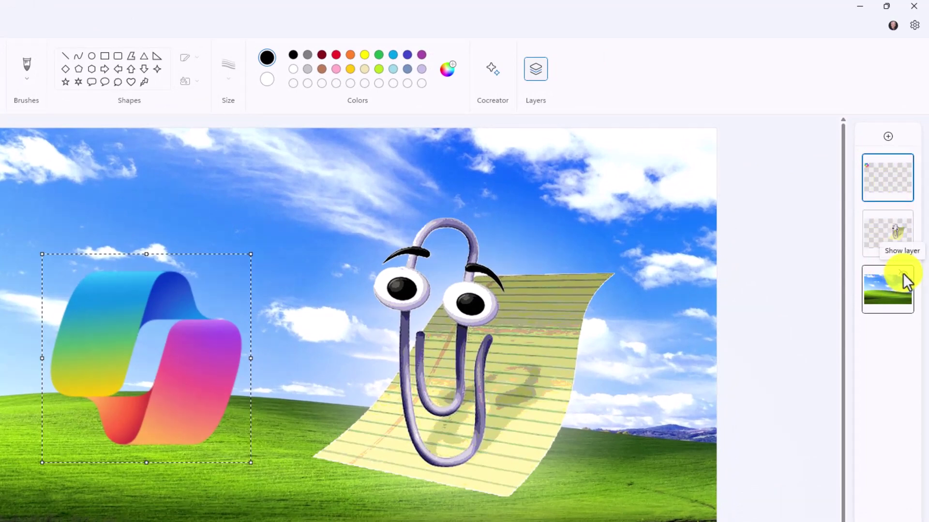
{"action": "left_click", "coordinate": [903, 276]}
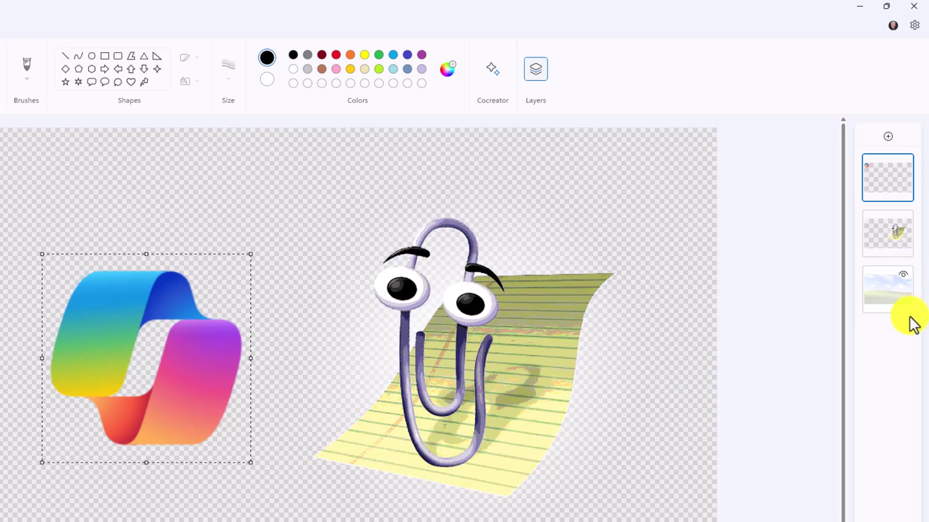
{"action": "left_click", "coordinate": [902, 220]}
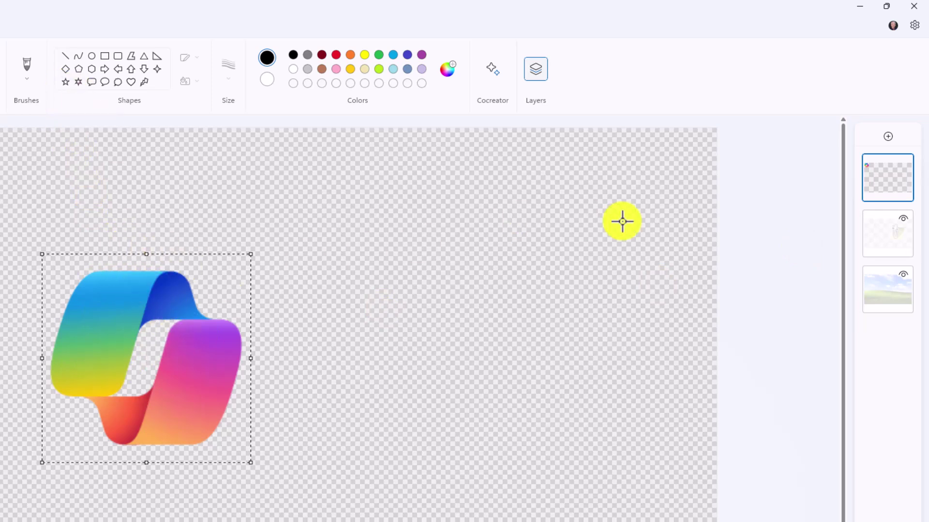
{"action": "left_click", "coordinate": [901, 219]}
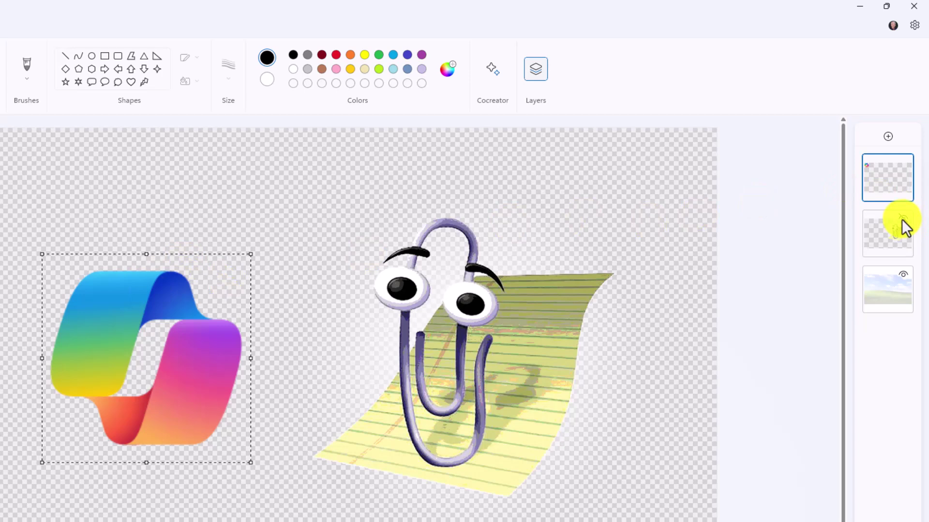
{"action": "left_click", "coordinate": [900, 275]}
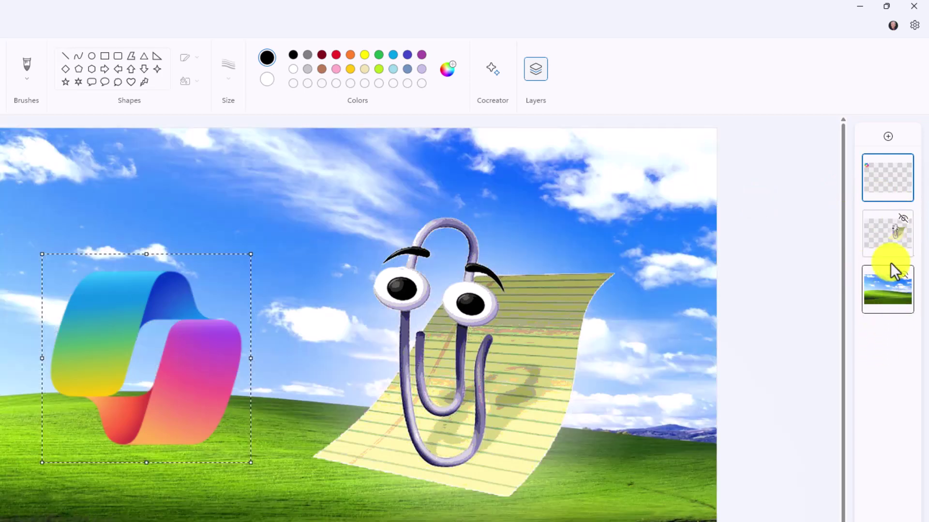
Move the Copilot layer below the Clippy layer in the stack
{"action": "left_click_drag", "start_coordinate": [886, 178], "coordinate": [889, 238]}
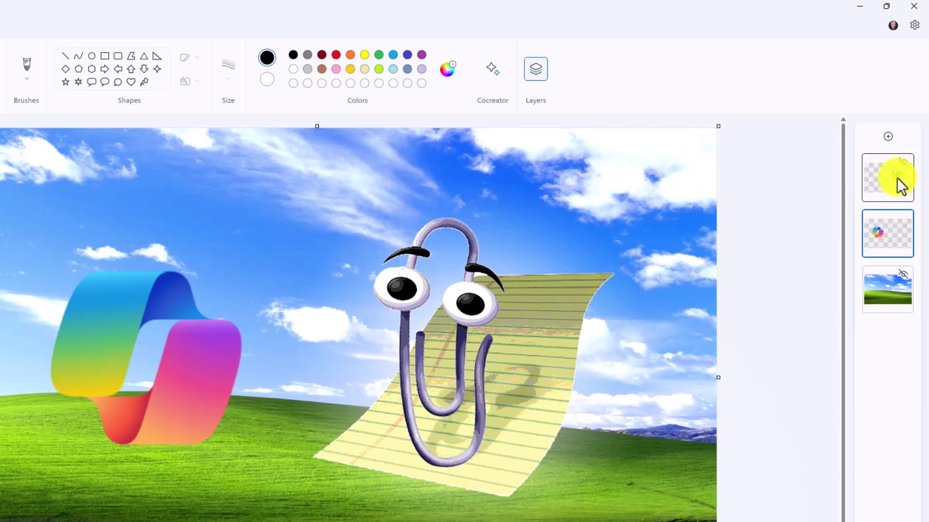
{"action": "right_click", "coordinate": [881, 237]}
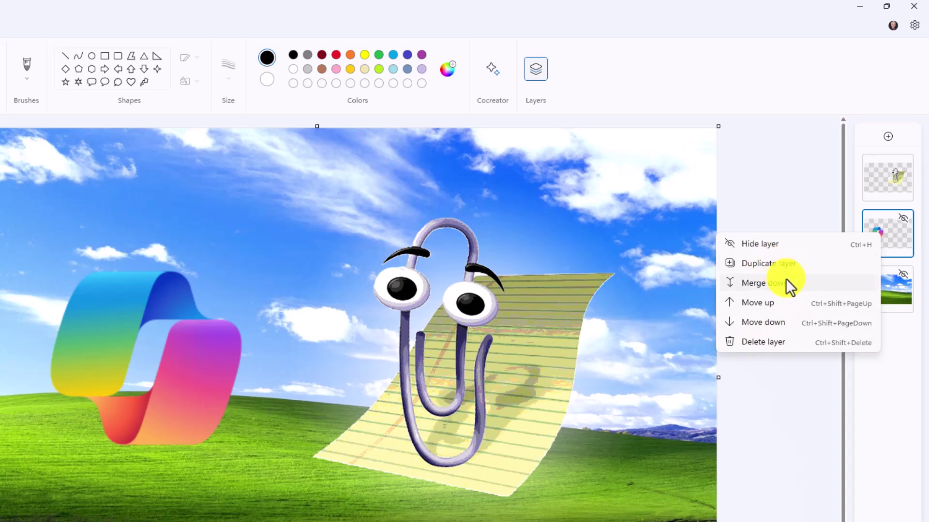
{"action": "left_click", "coordinate": [906, 341]}
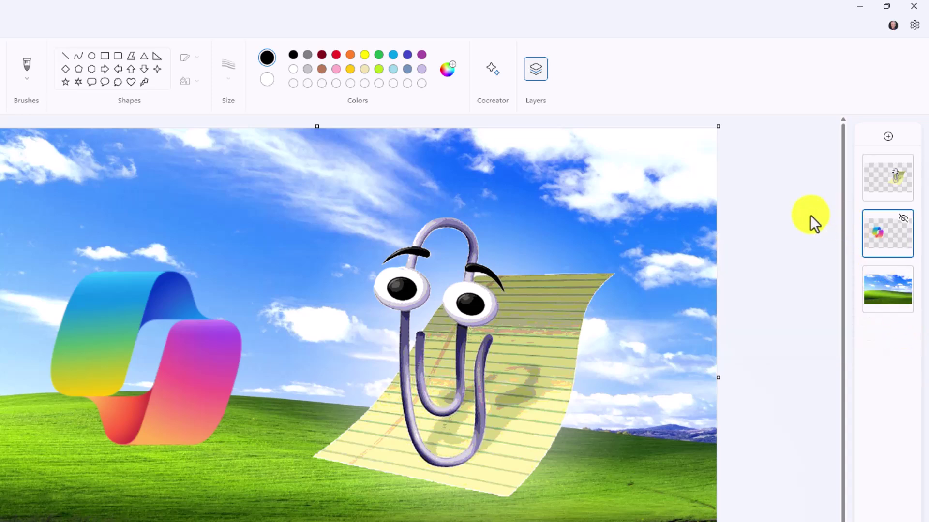
Merge Clippy down into the Copilot layer and then into the background, then undo
{"action": "left_click", "coordinate": [900, 171]}
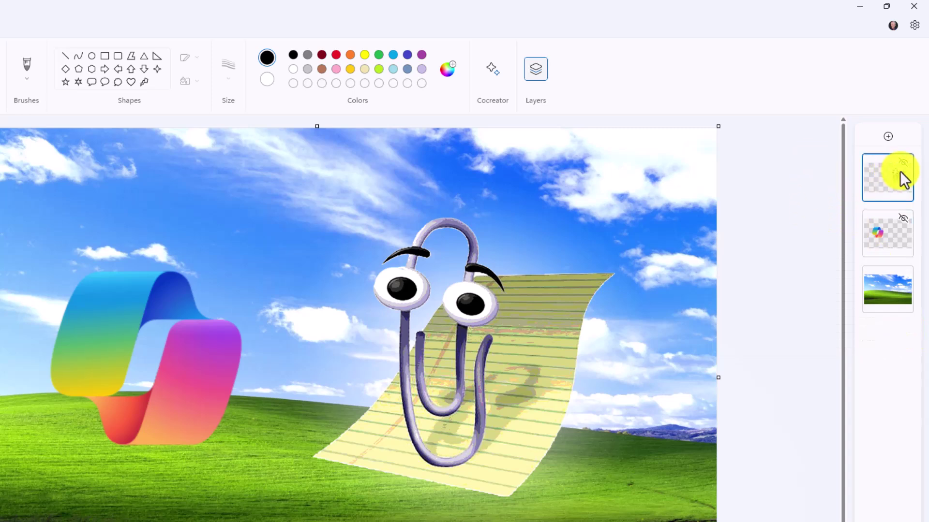
{"action": "right_click", "coordinate": [900, 172]}
{"action": "left_click", "coordinate": [805, 226]}
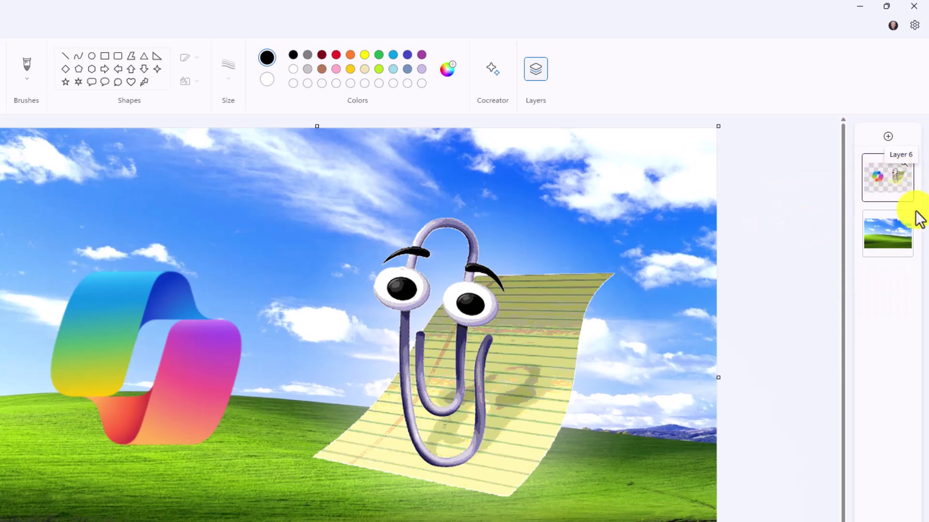
{"action": "right_click", "coordinate": [893, 183]}
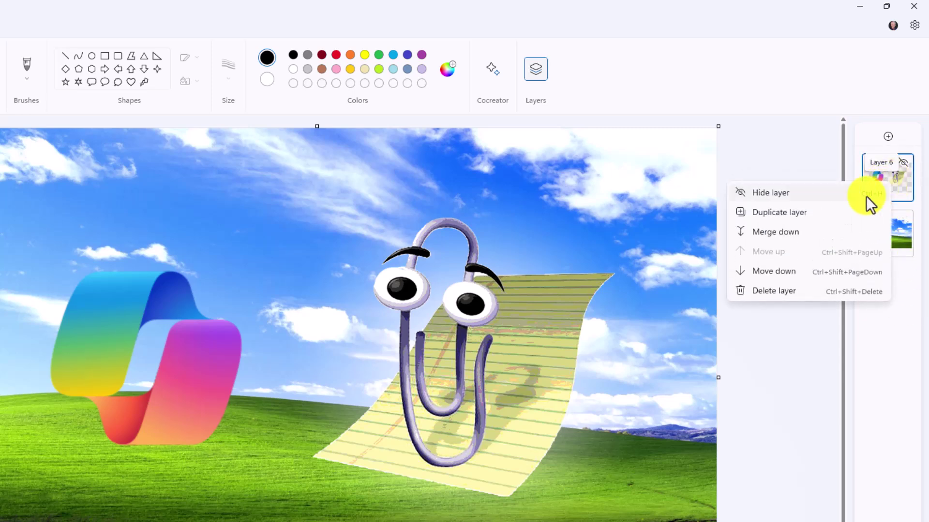
{"action": "left_click", "coordinate": [794, 234]}
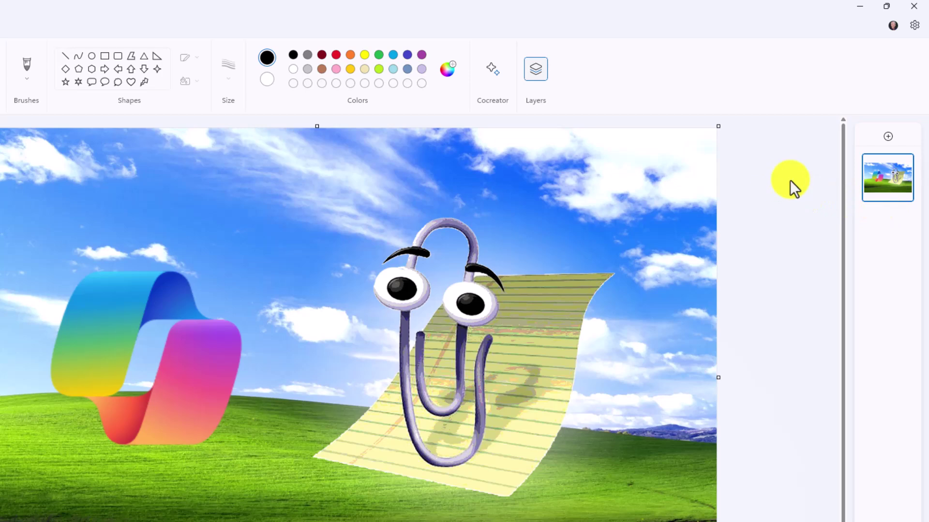
{"action": "key", "text": "ctrl+z"}
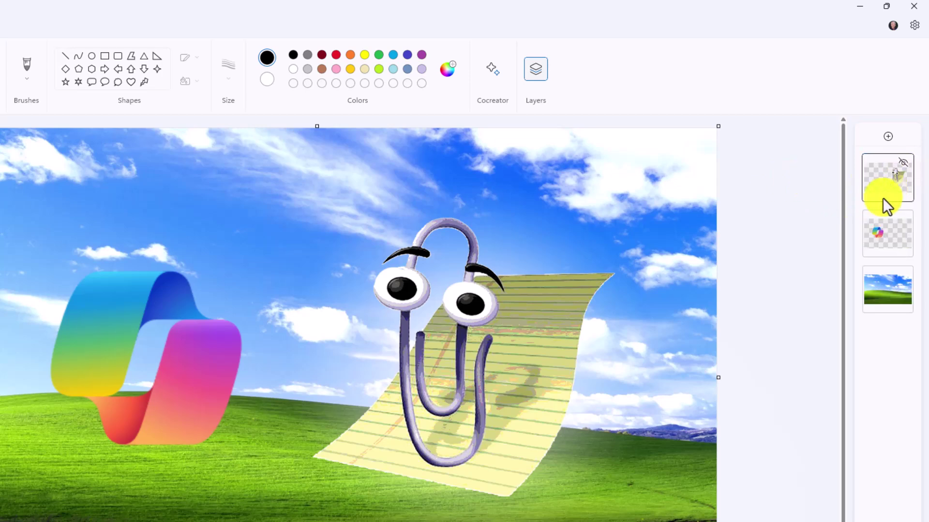